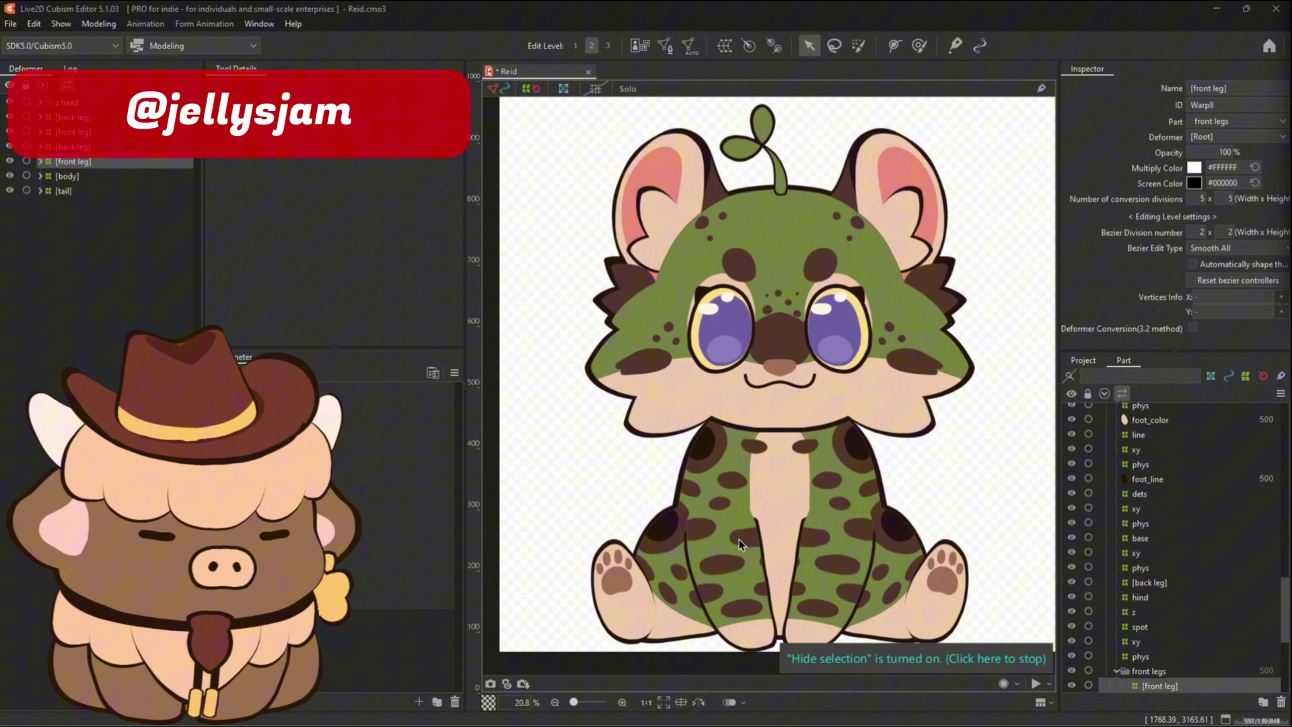
- Expand the front leg deformer, select its steppies deformer under dets, and show the Body Physics parameters
scroll(736, 459, "down", 1)
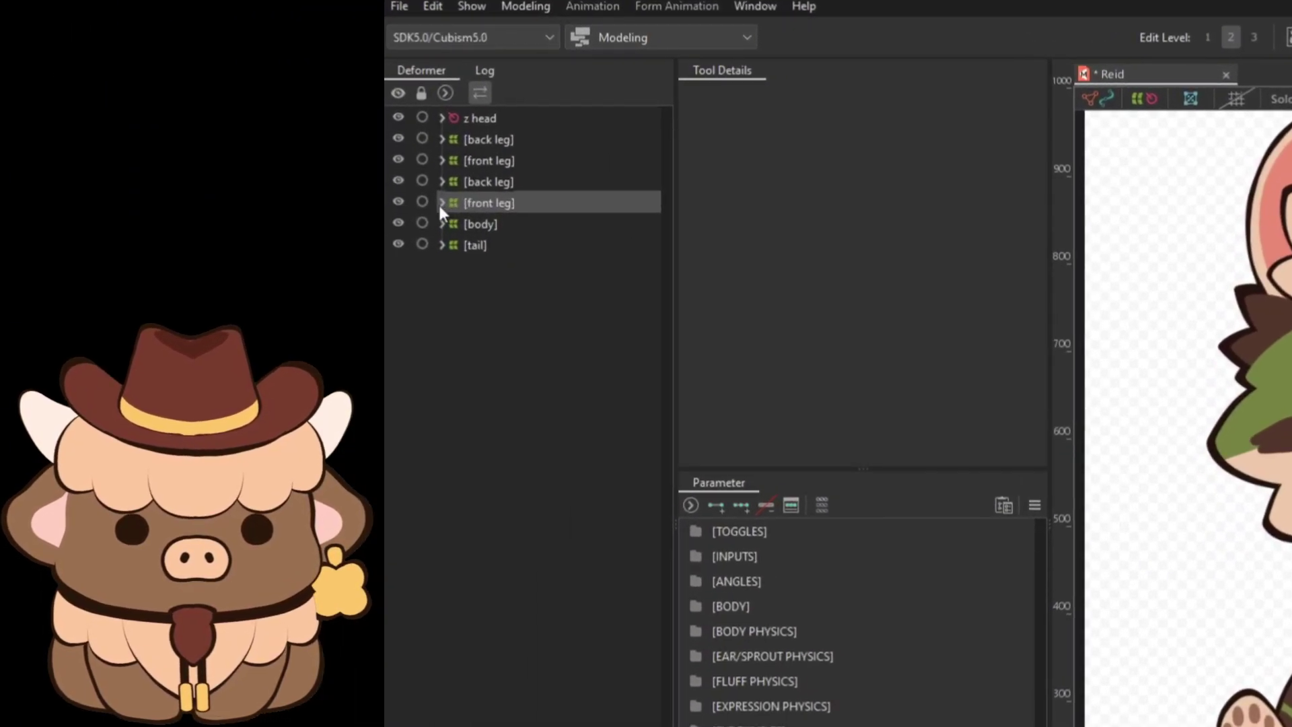
left_click(442, 203)
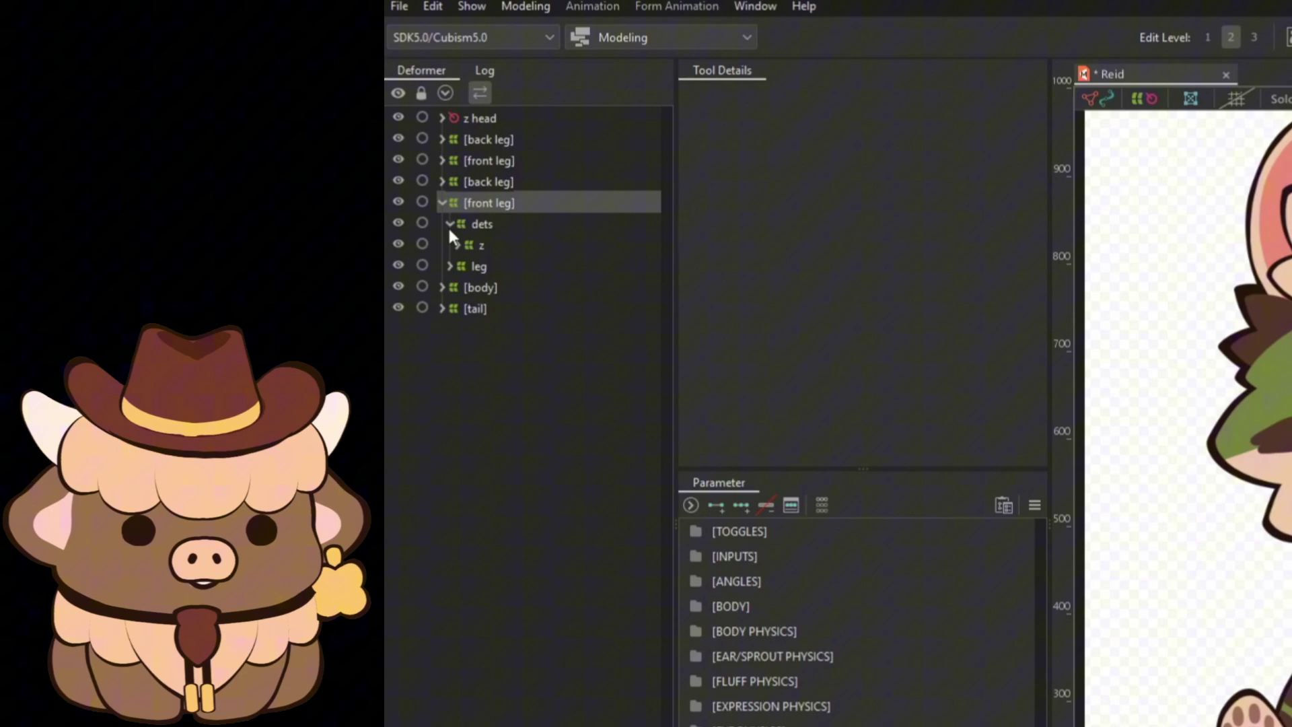
left_click(516, 289)
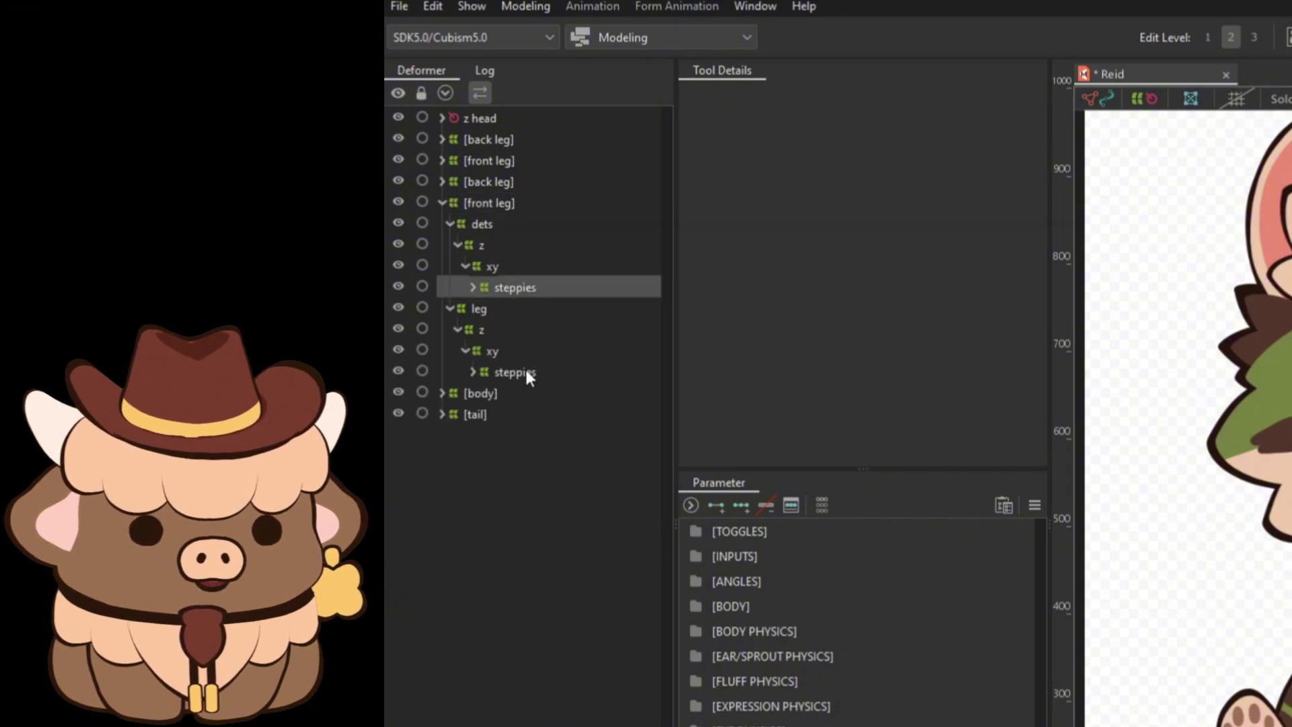
left_click(525, 370)
left_click(519, 291)
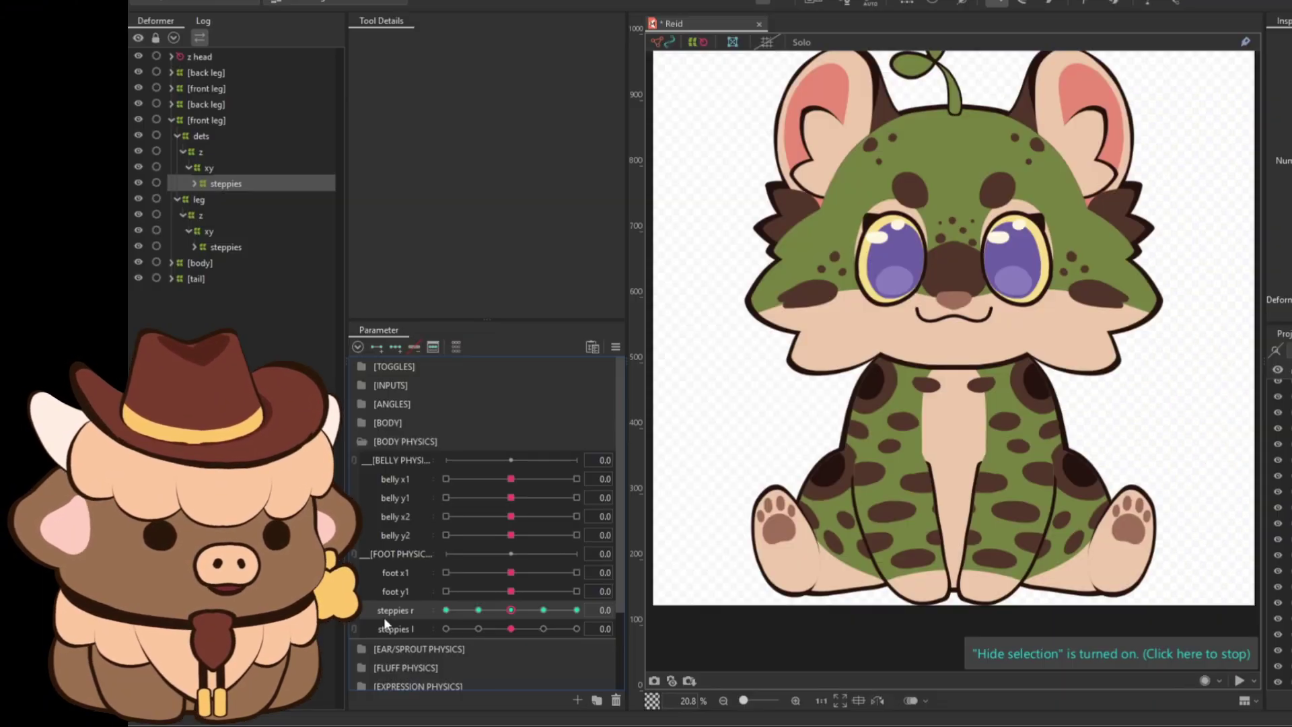
left_click(754, 631)
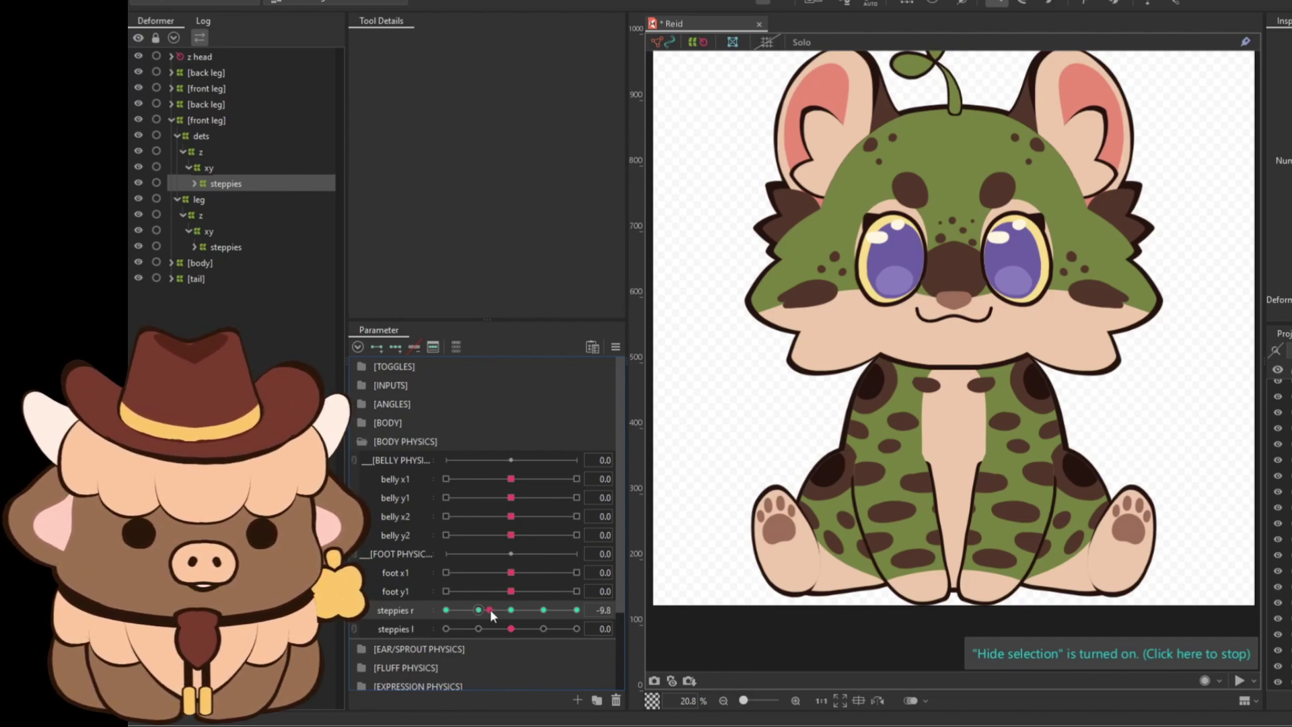
- Sweep steppies r between -30 and 30 to check the leg bend, then reset it to 0
left_click(543, 609)
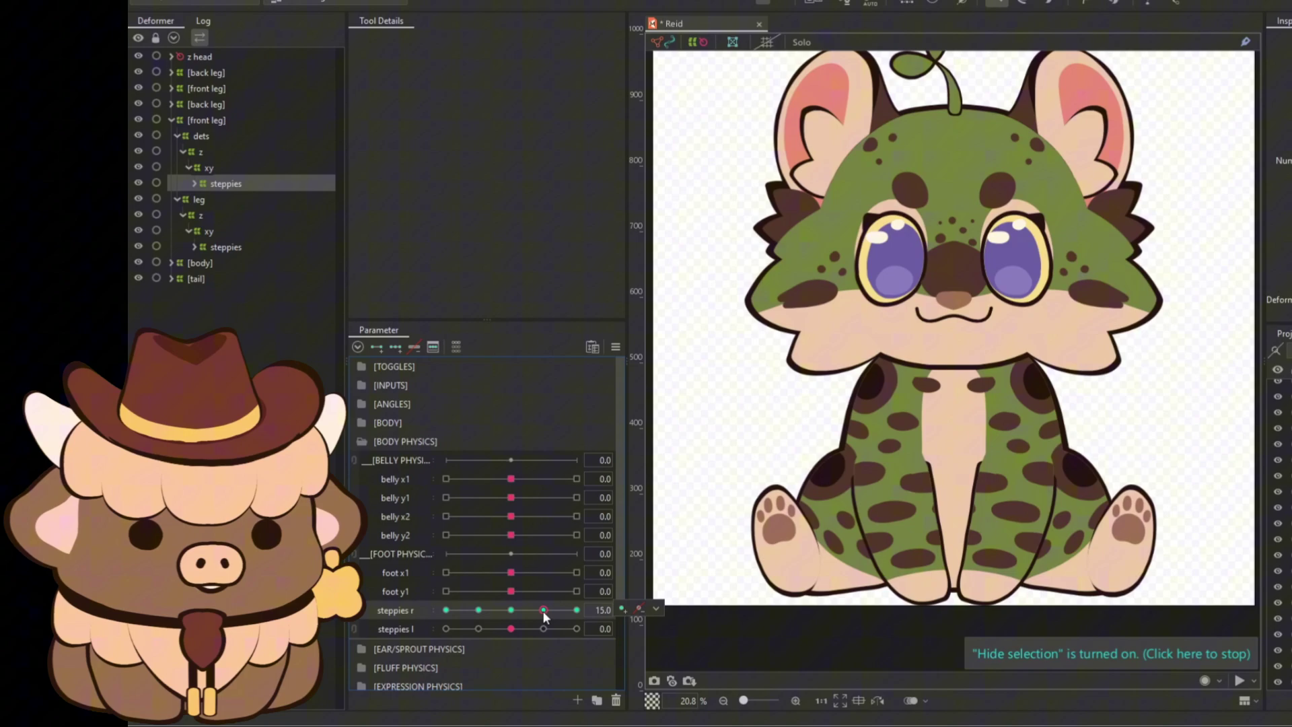
left_click_drag(566, 610, 382, 616)
left_click(656, 608)
left_click(510, 612)
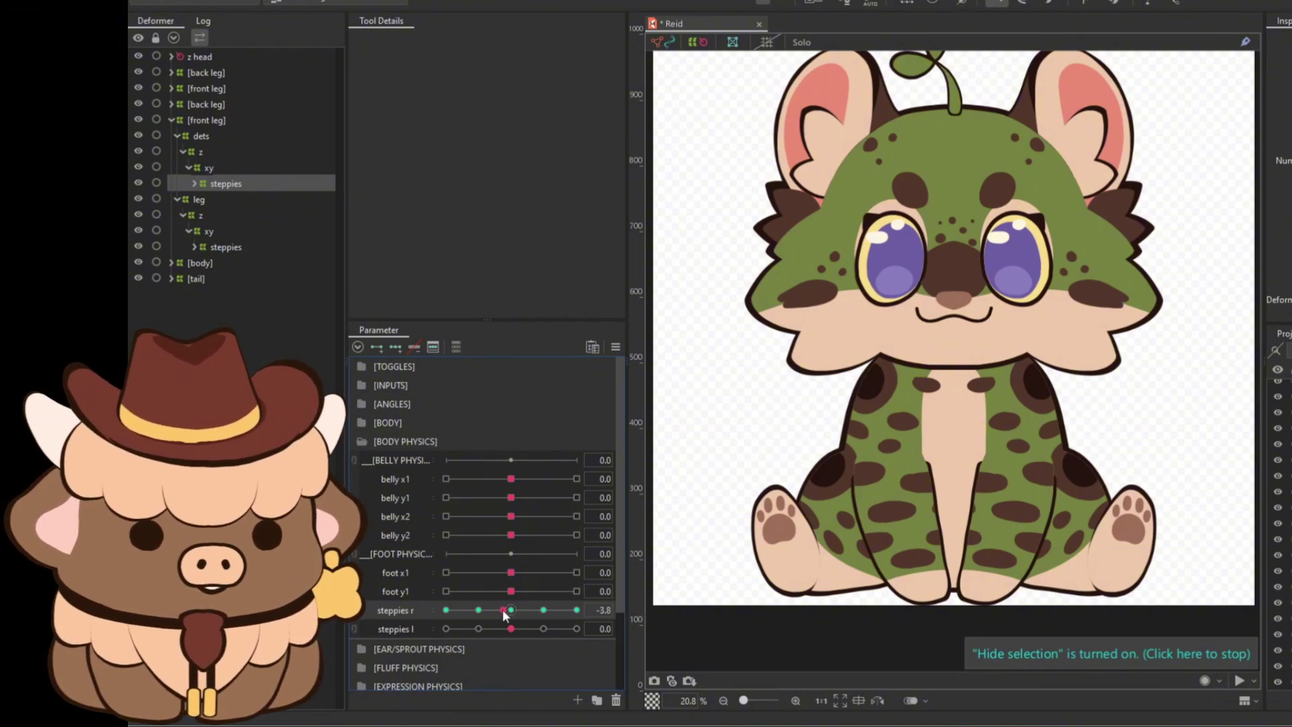
left_click(443, 610)
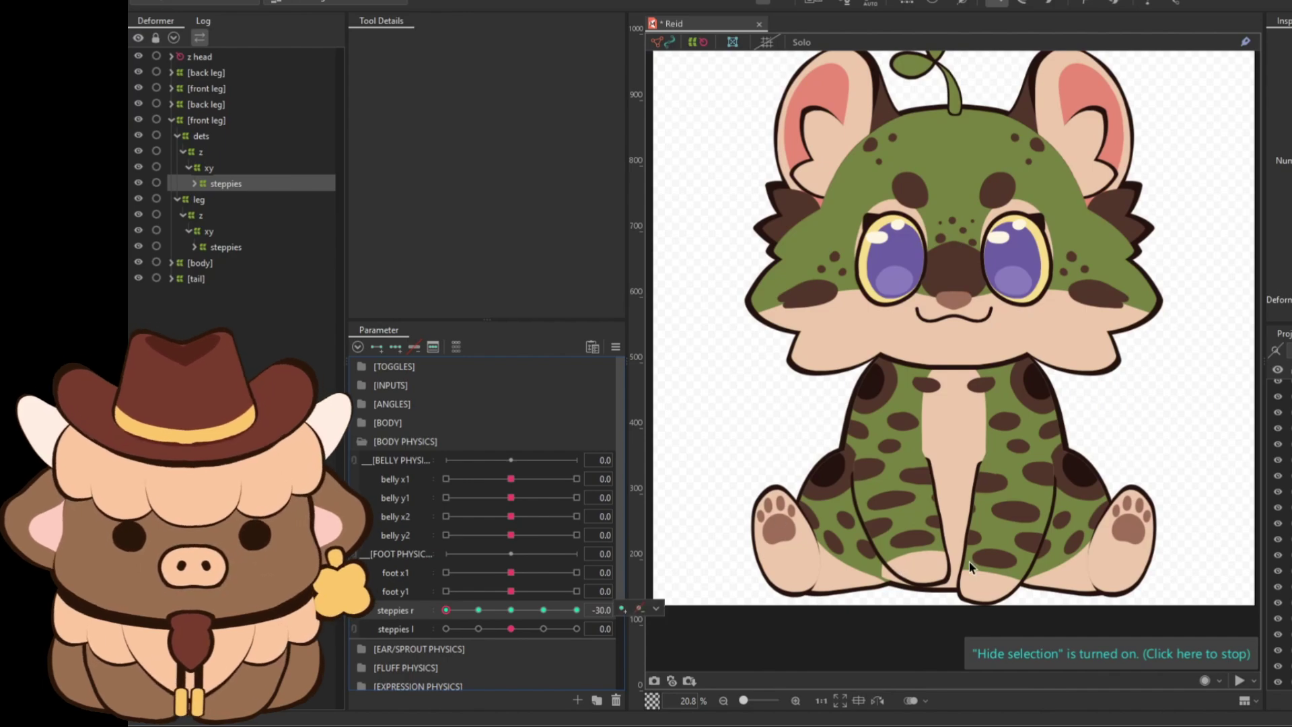
left_click_drag(471, 610, 578, 612)
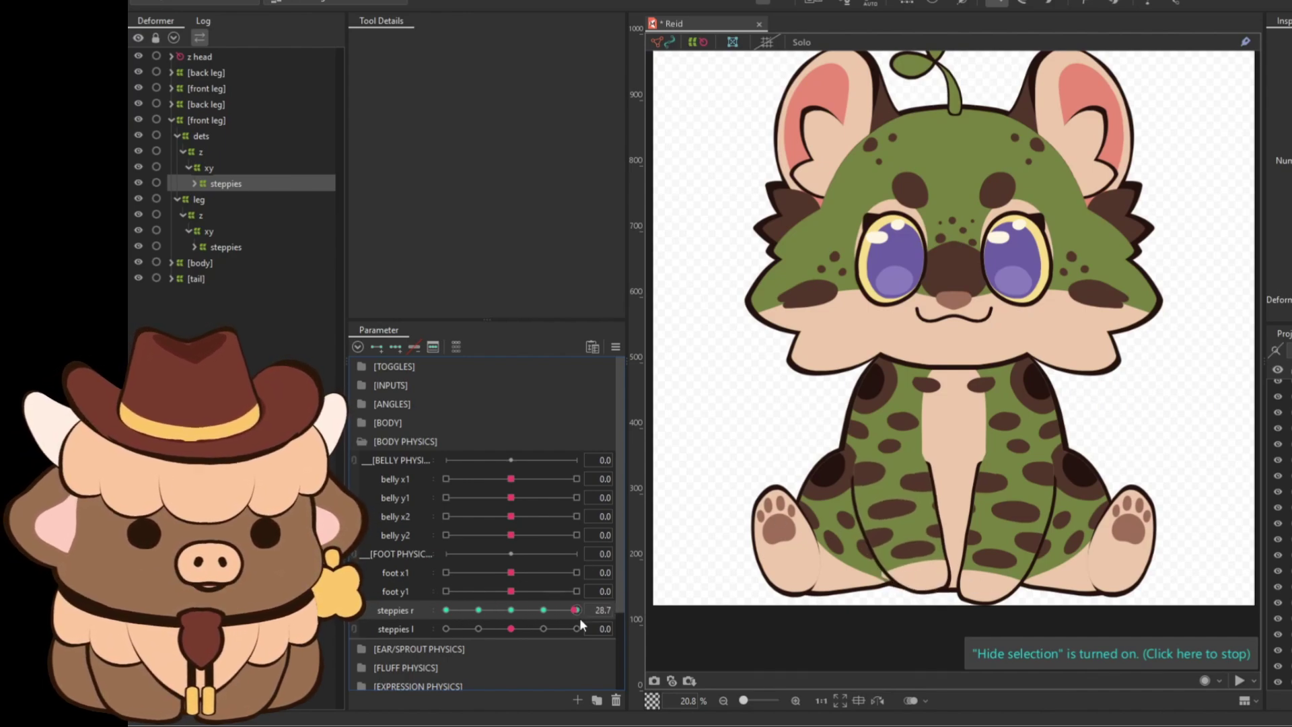
left_click(523, 608)
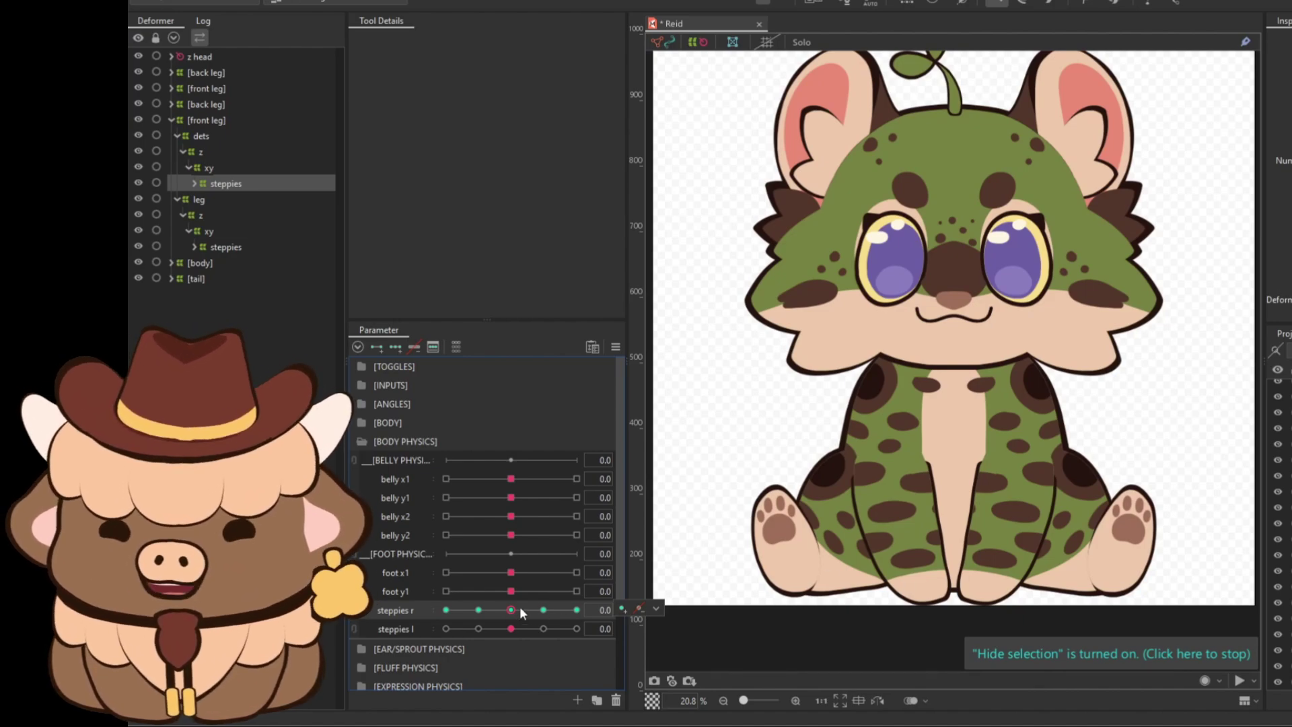
- Expand the other front leg's deformer tree and select its steppies and z deformers under dets
left_click(226, 247)
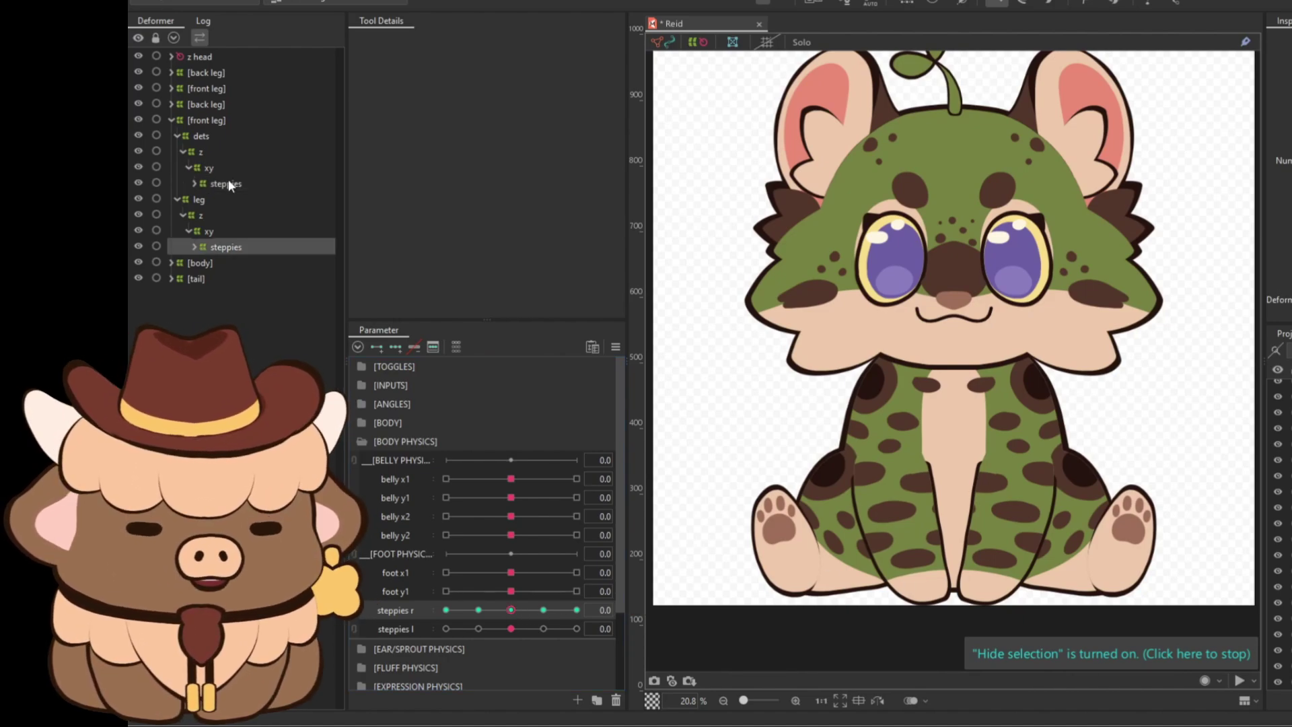
left_click(191, 121)
left_click(170, 88)
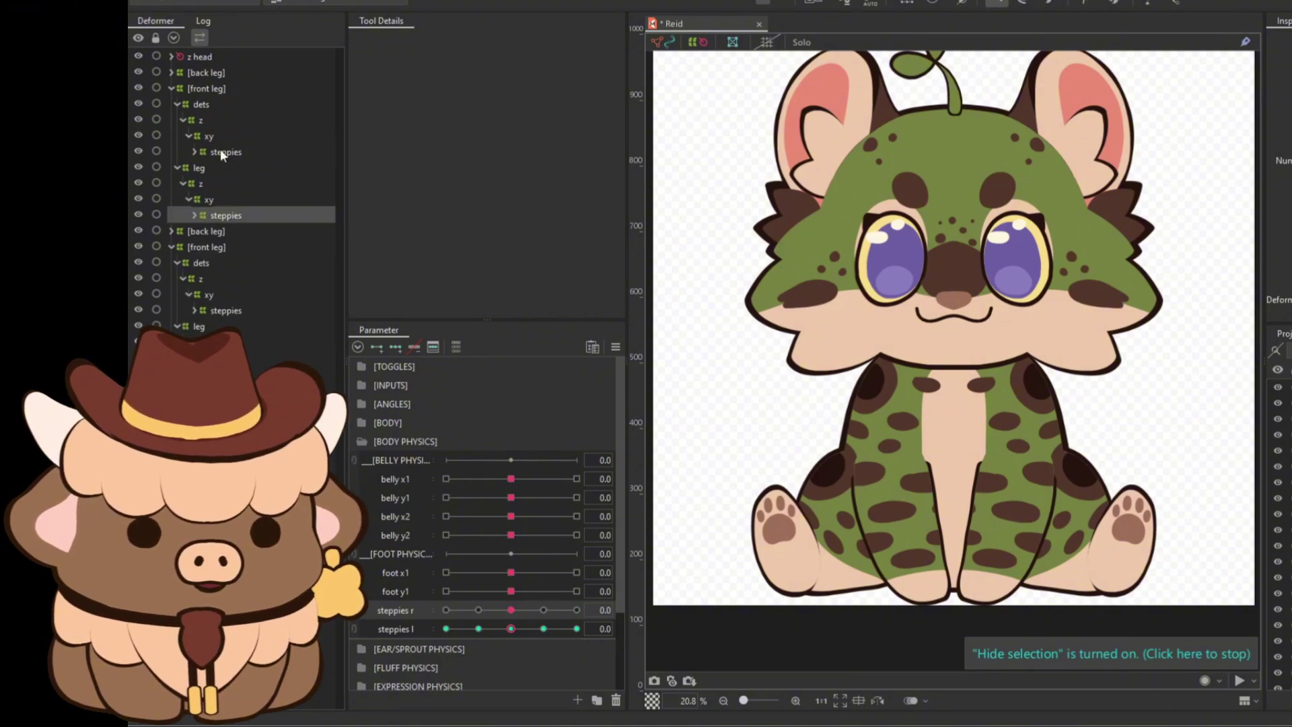
left_click(220, 151)
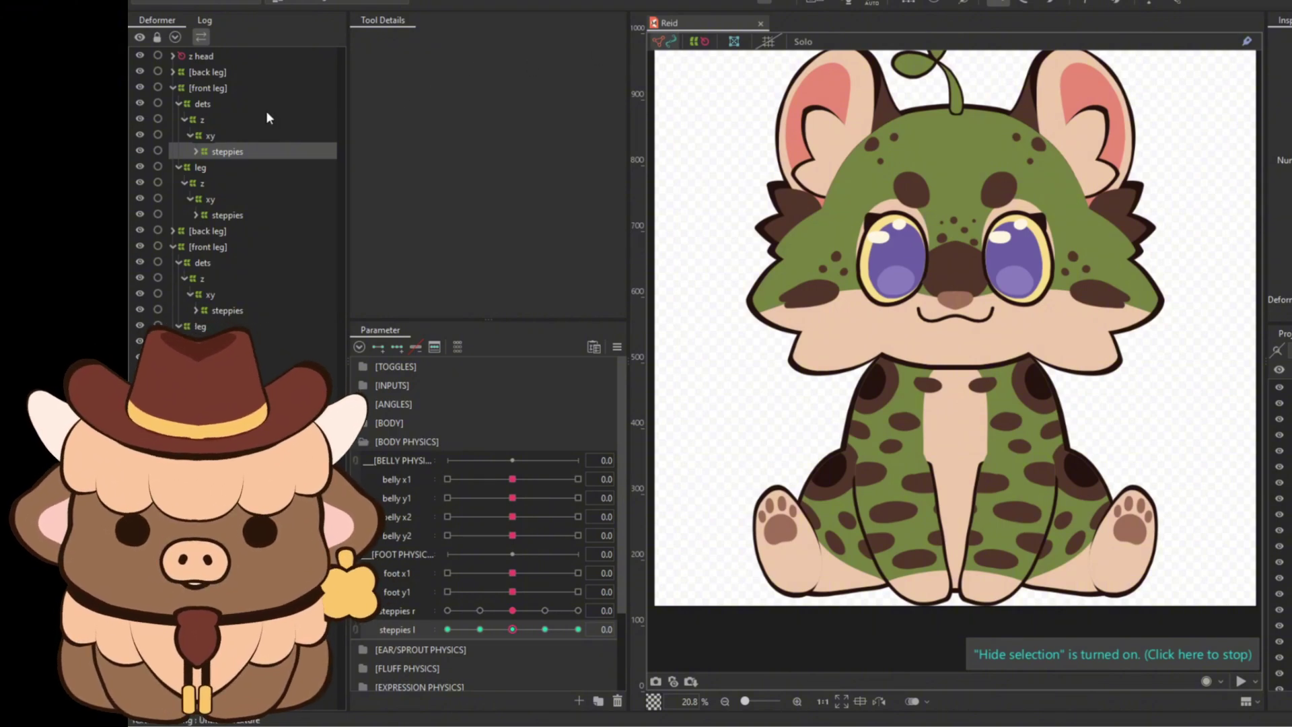
left_click(191, 120)
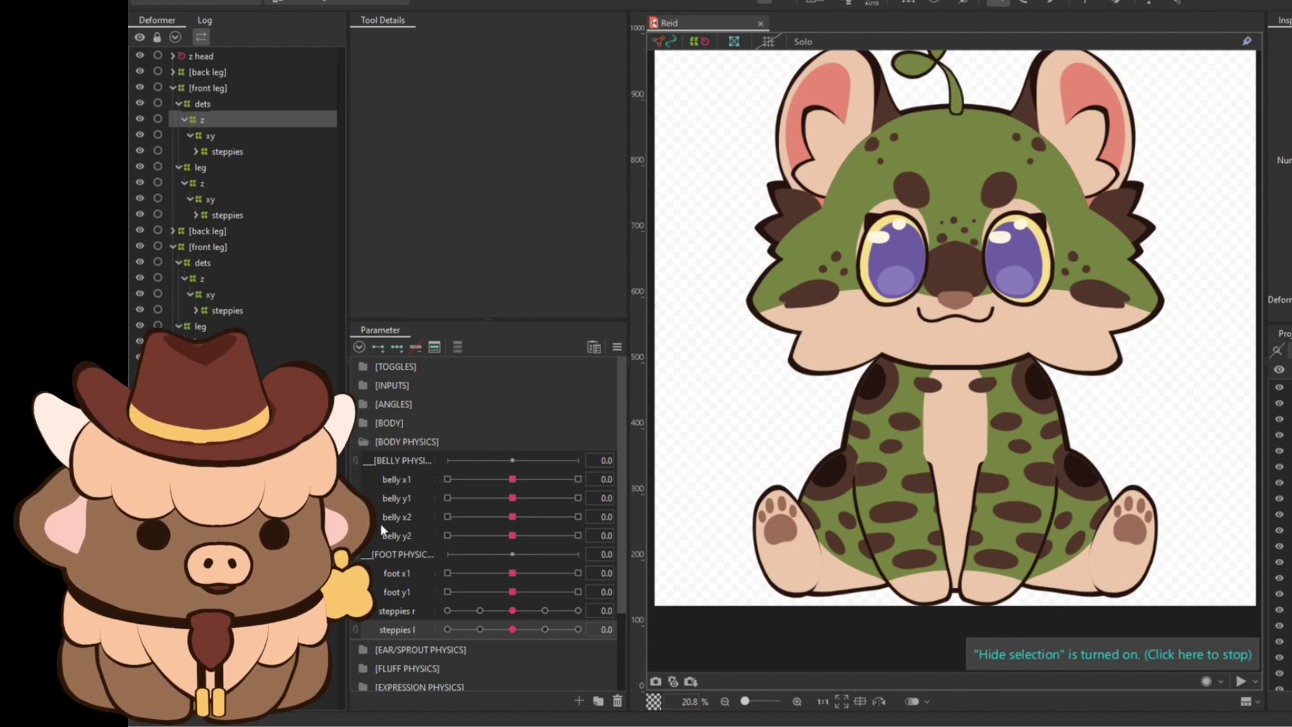
- Tilt the head back and forth with the Angle Z physics parameter, then return to steppies l
left_click(363, 404)
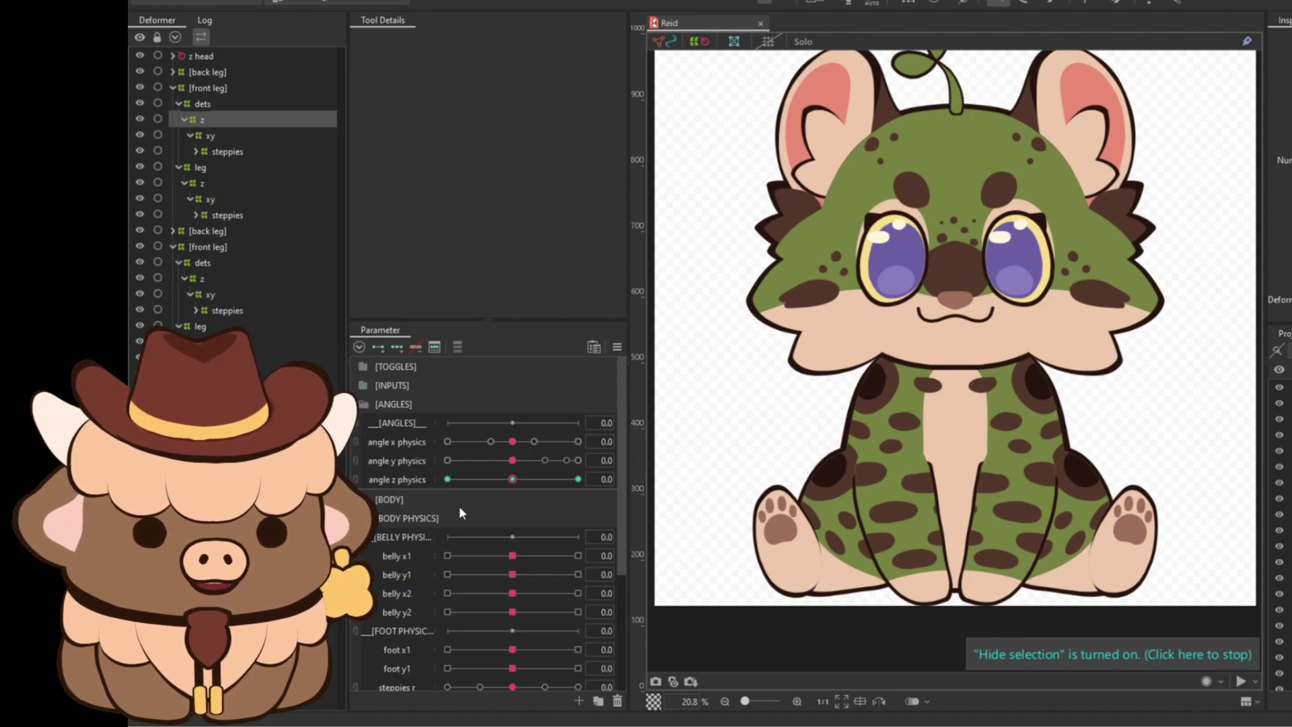
mouse_move(512, 479)
left_mouse_down()
mouse_move(470, 481)
mouse_move(607, 499)
mouse_move(421, 505)
mouse_move(585, 506)
mouse_move(447, 487)
mouse_move(525, 482)
mouse_move(467, 442)
mouse_move(512, 444)
mouse_move(385, 462)
mouse_move(526, 459)
mouse_move(515, 462)
left_mouse_up()
left_click(513, 479)
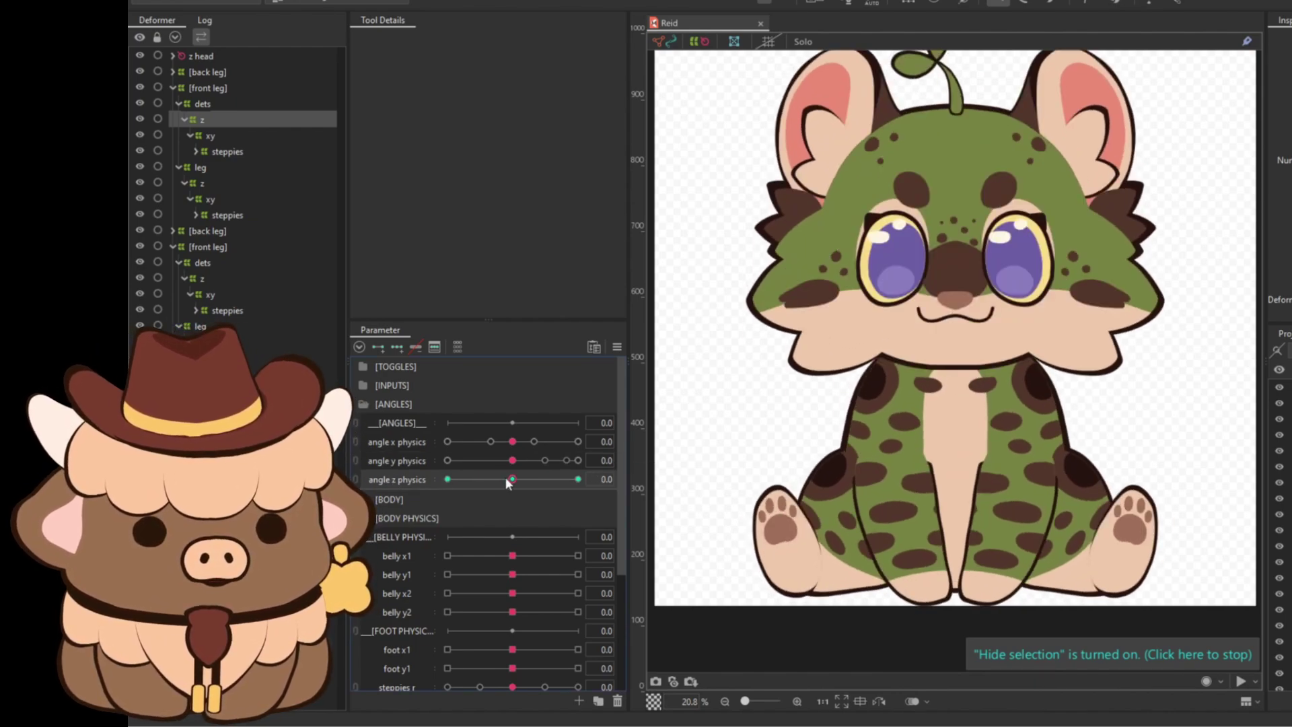
mouse_move(512, 476)
left_mouse_down()
mouse_move(458, 482)
mouse_move(535, 478)
mouse_move(441, 487)
mouse_move(583, 480)
mouse_move(447, 479)
mouse_move(559, 478)
mouse_move(519, 479)
mouse_move(531, 479)
left_mouse_up()
left_click(418, 628)
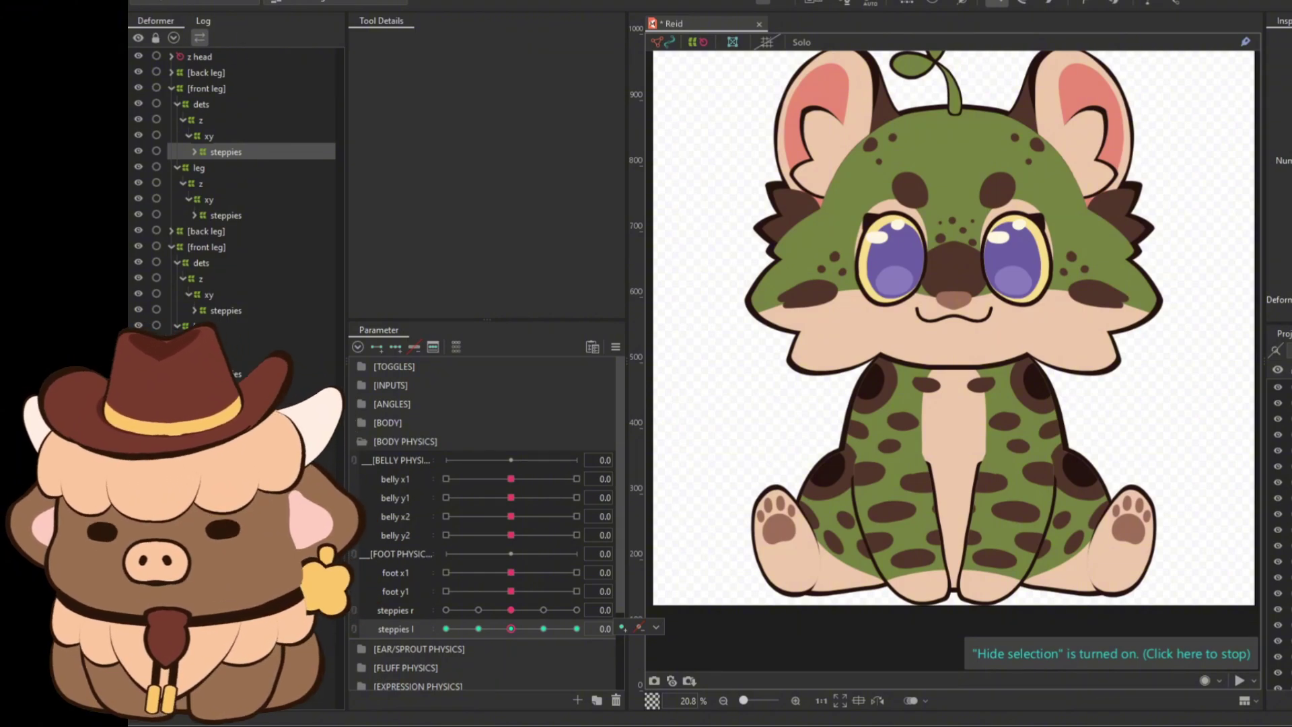
left_click(234, 25)
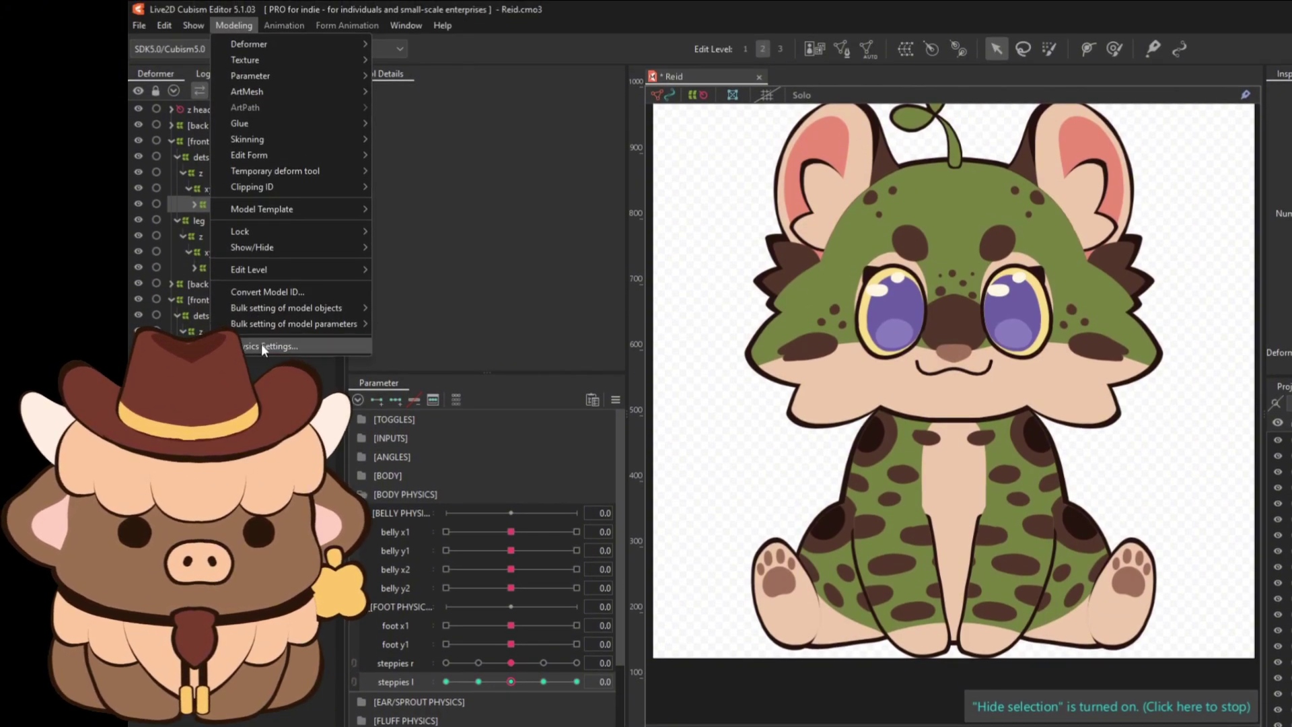
left_click(264, 346)
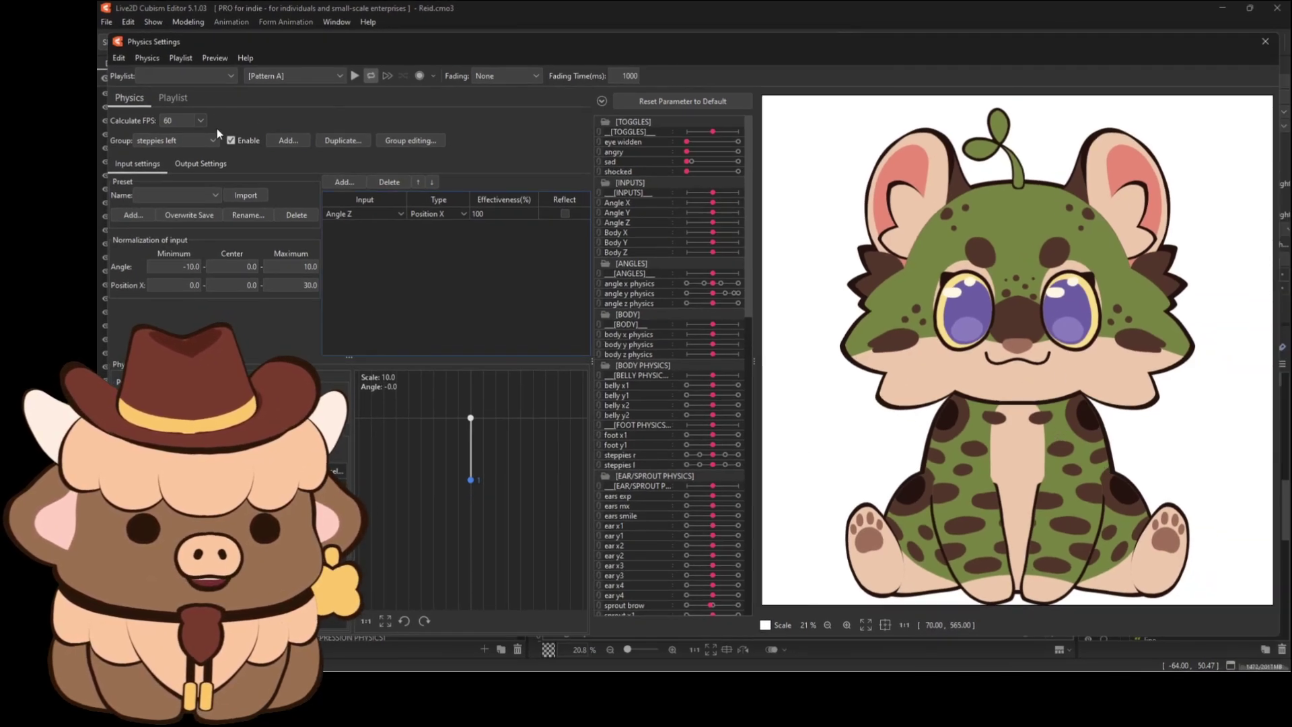
left_click(200, 140)
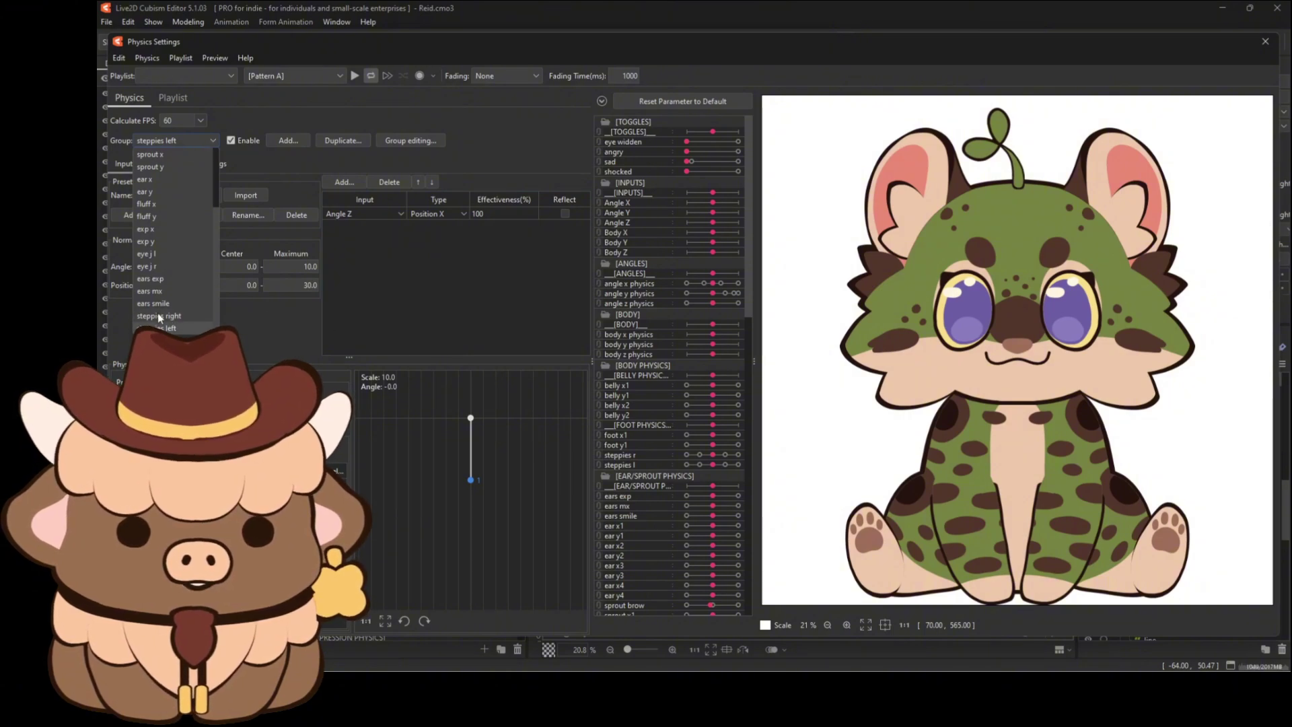
left_click(360, 309)
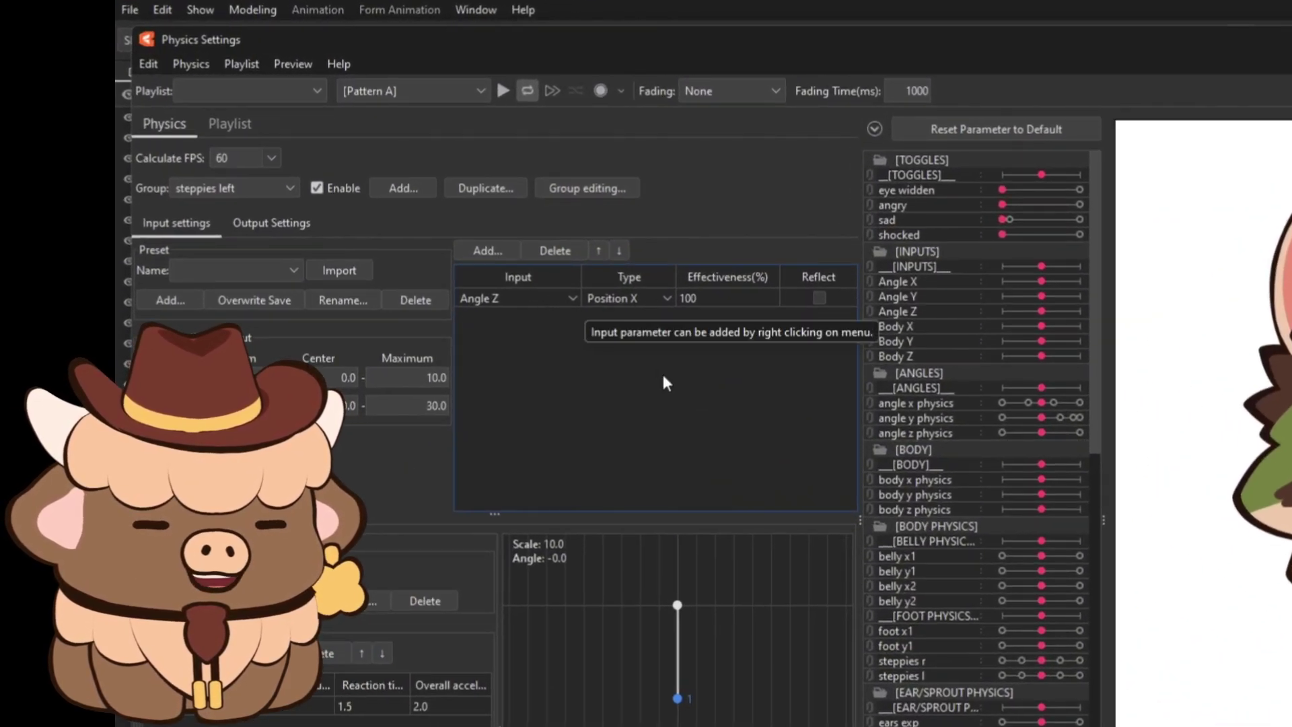
left_click(636, 303)
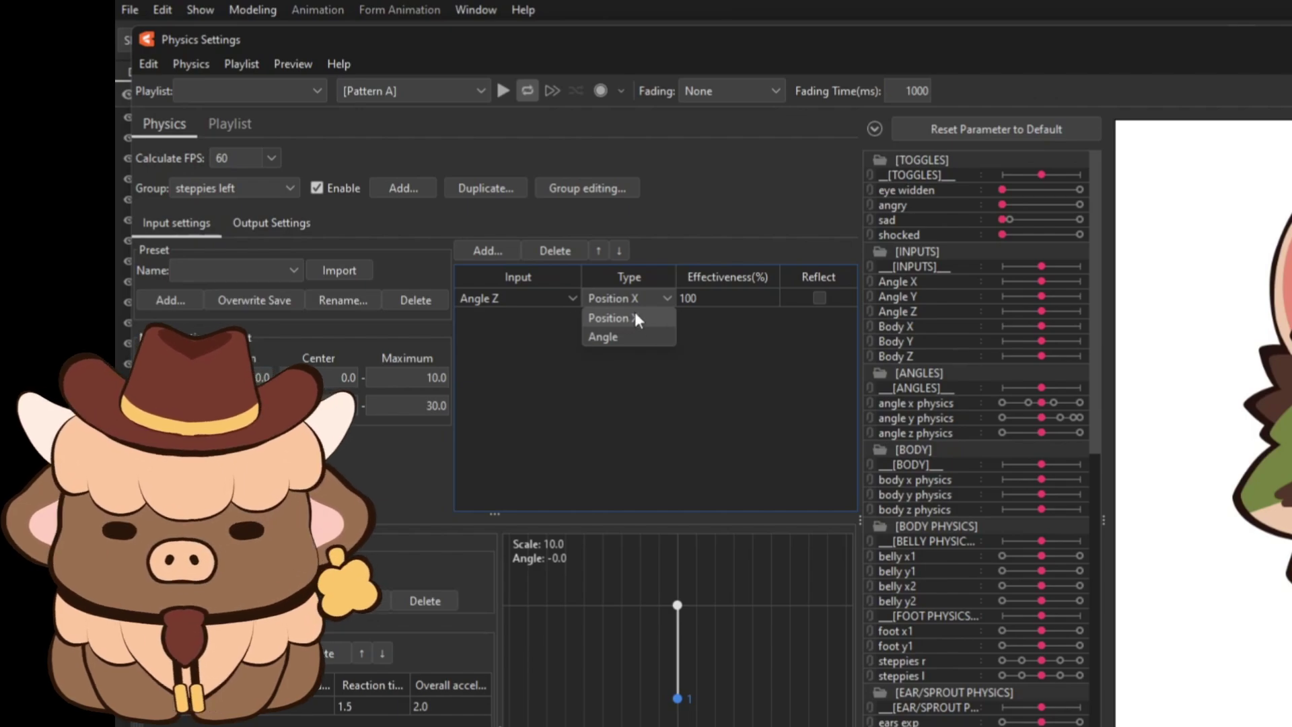
left_click(635, 318)
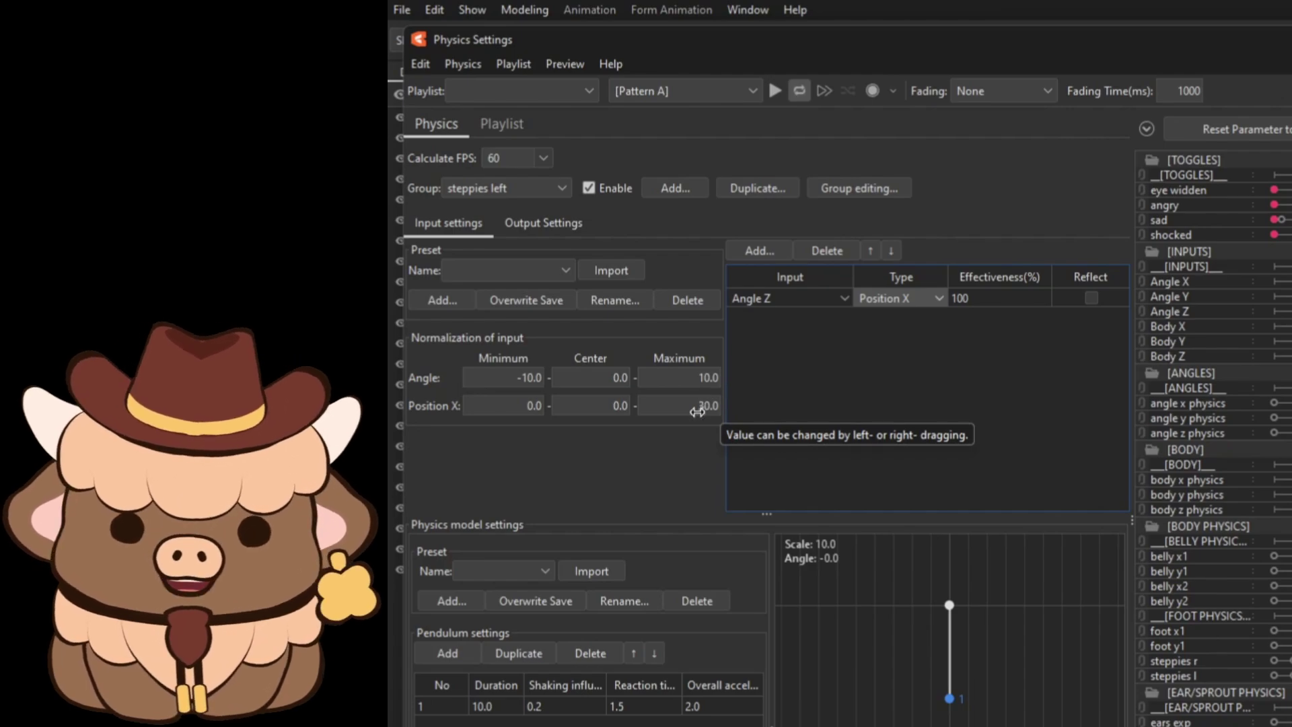
- Compare against the steppies right group, then view steppies left's output to steppies l at scale 45
left_click(532, 189)
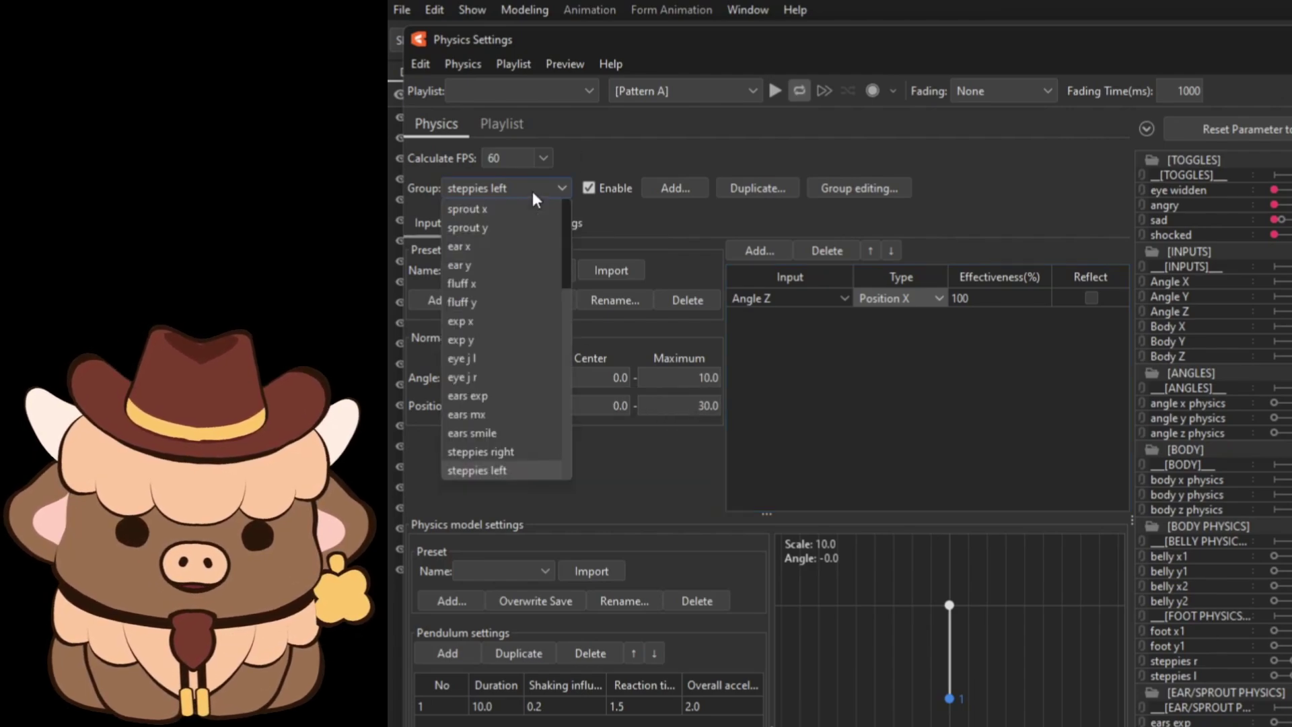
left_click(515, 458)
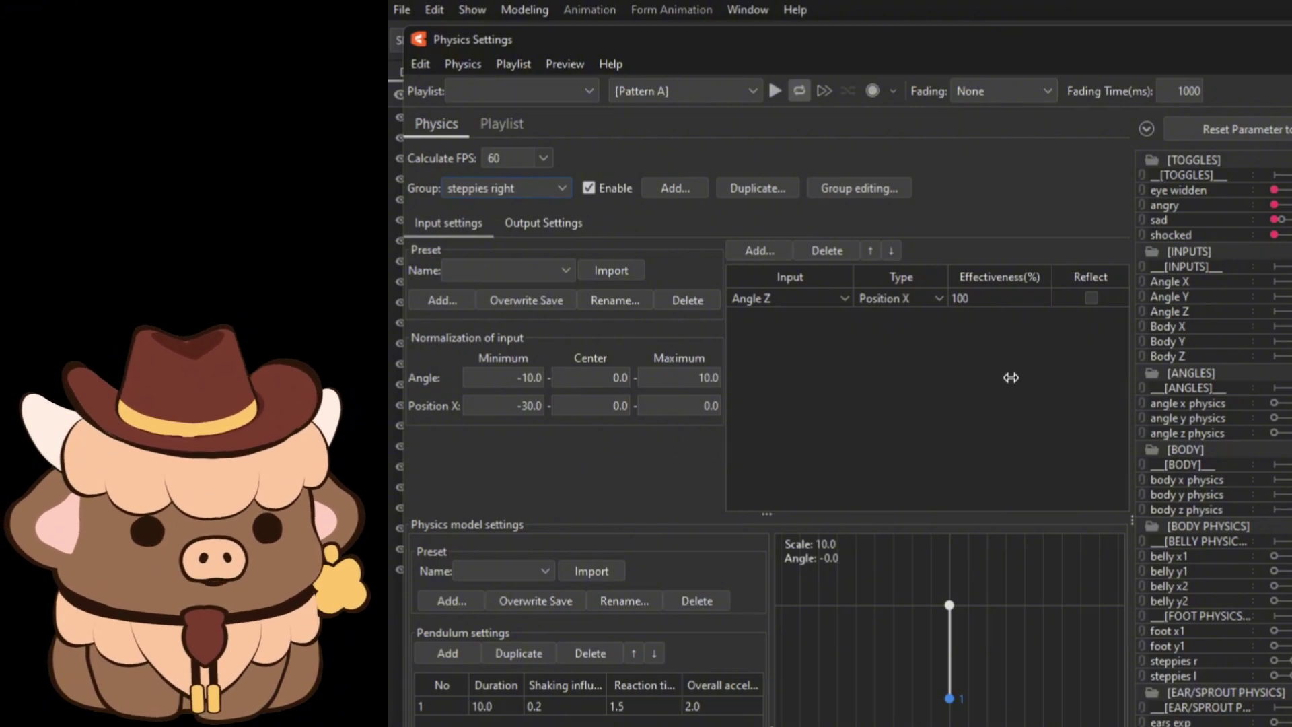
left_click(528, 228)
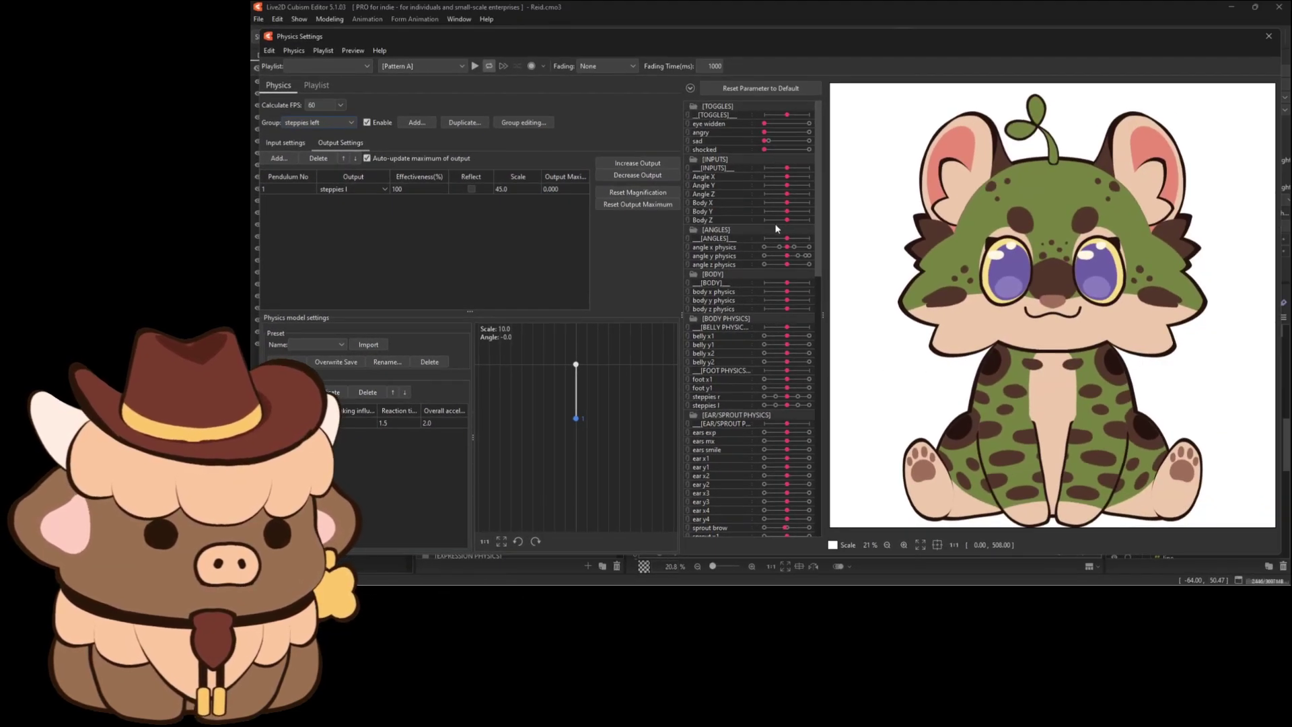
- Swing Angle Z left and right in the physics preview, then recentre it
left_click_drag(787, 197, 761, 208)
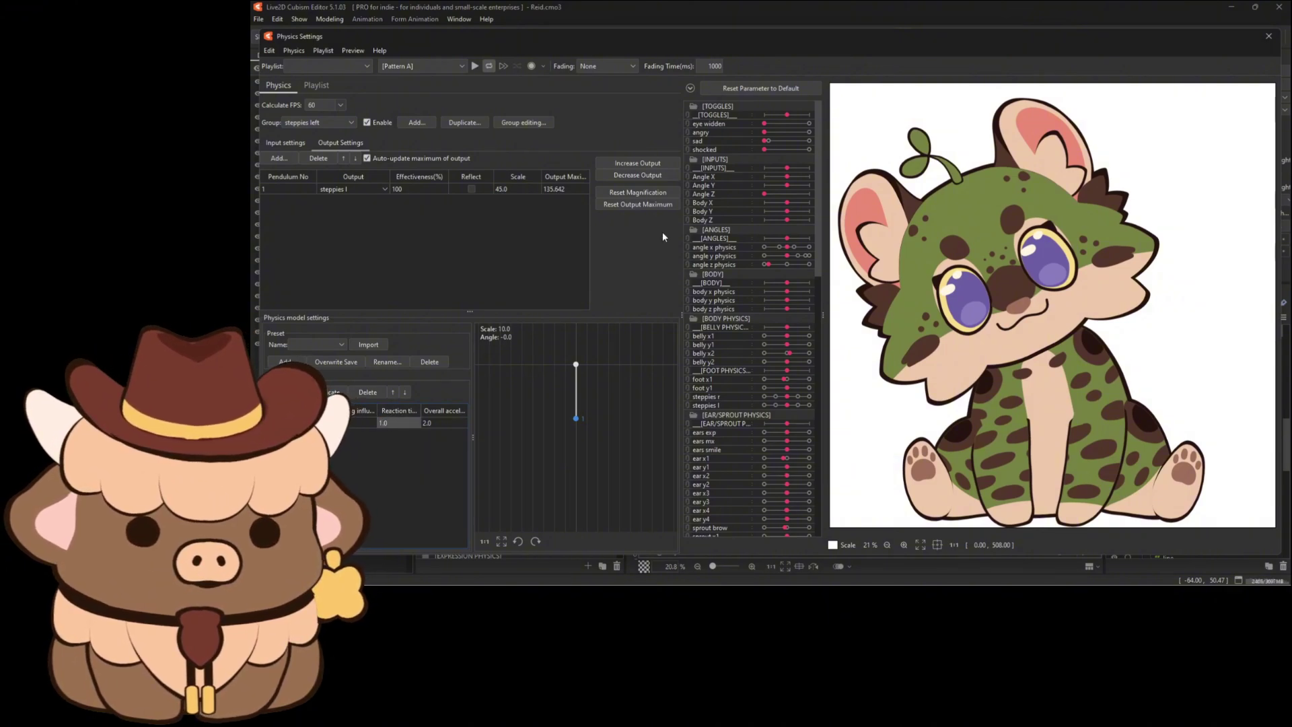
mouse_move(774, 195)
left_mouse_down()
mouse_move(790, 194)
mouse_move(748, 199)
left_mouse_up()
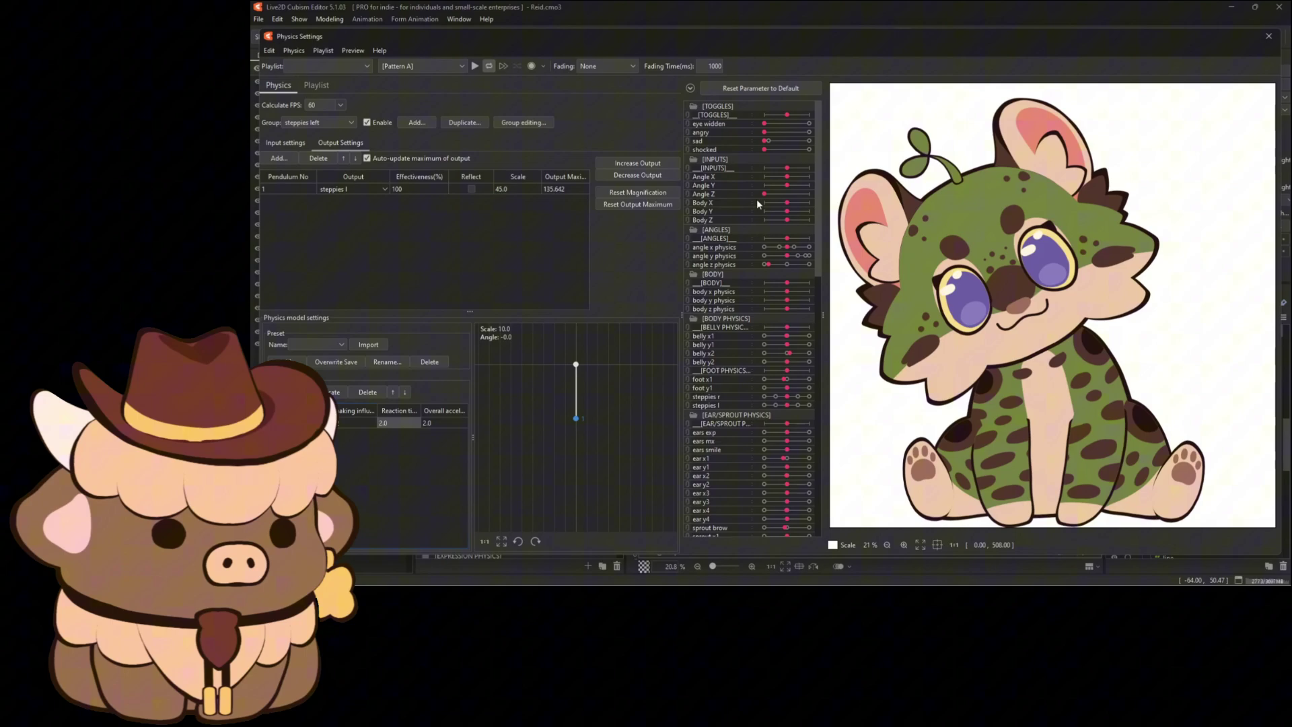
left_click_drag(756, 200, 777, 193)
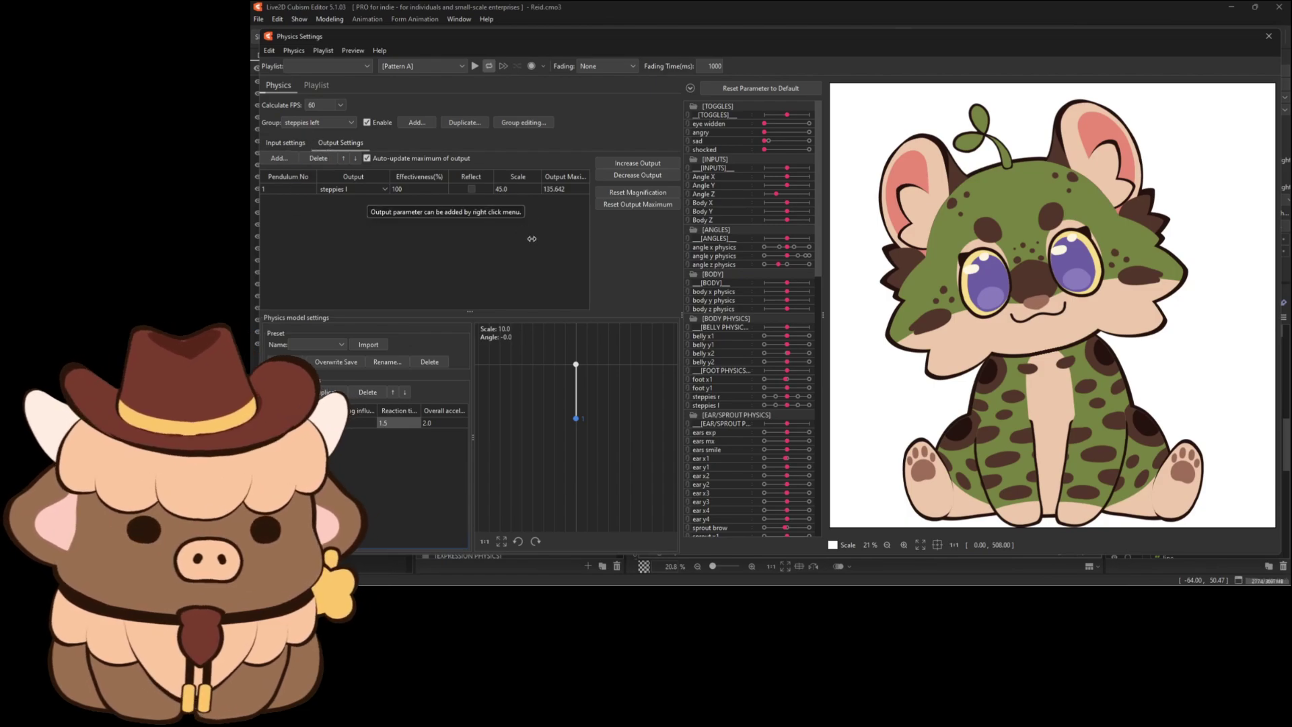
left_click(787, 193)
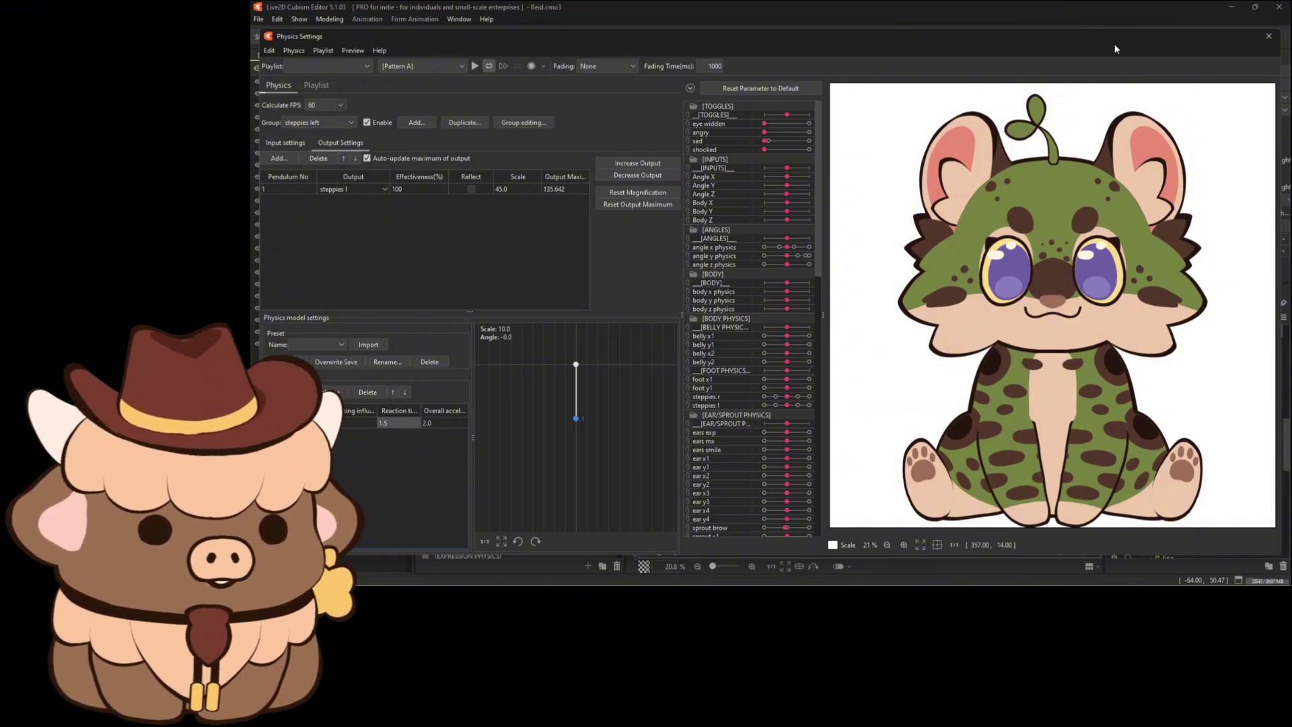
- Close Physics Settings and set the steppies l parameter to its 15.0 keyform
left_click(1268, 37)
left_click(259, 19)
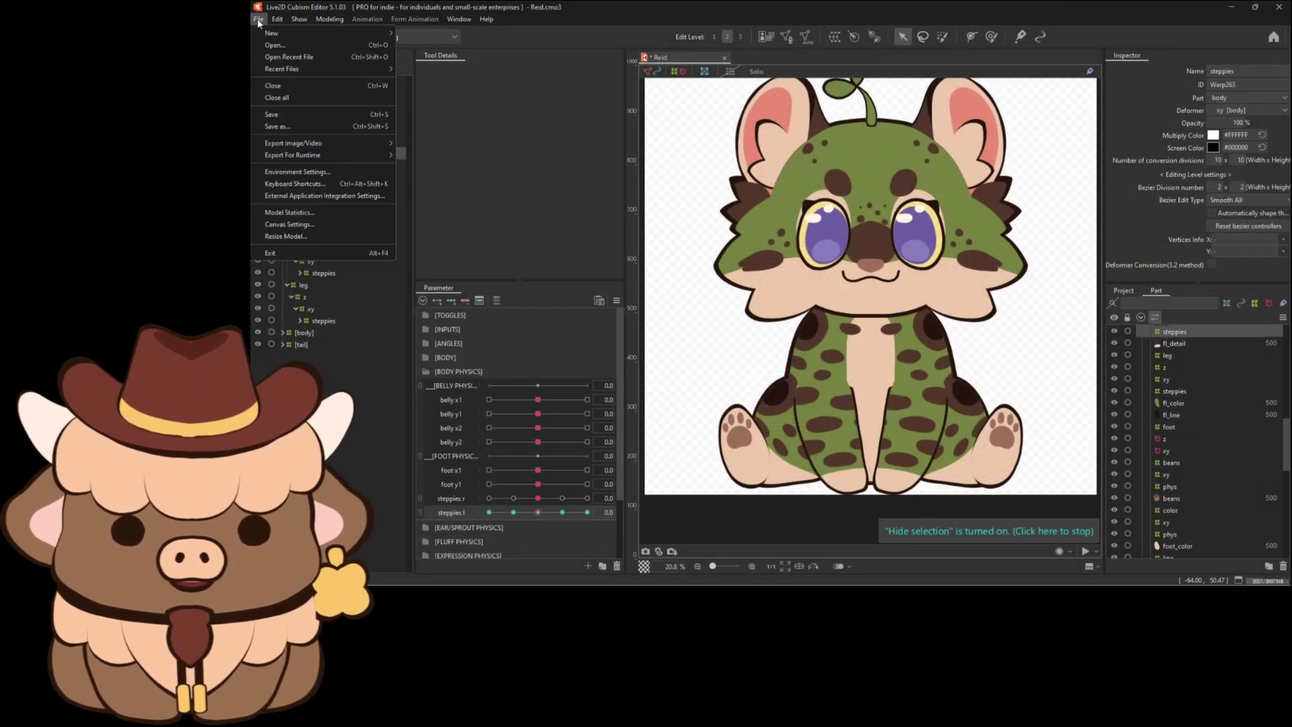
left_click(303, 171)
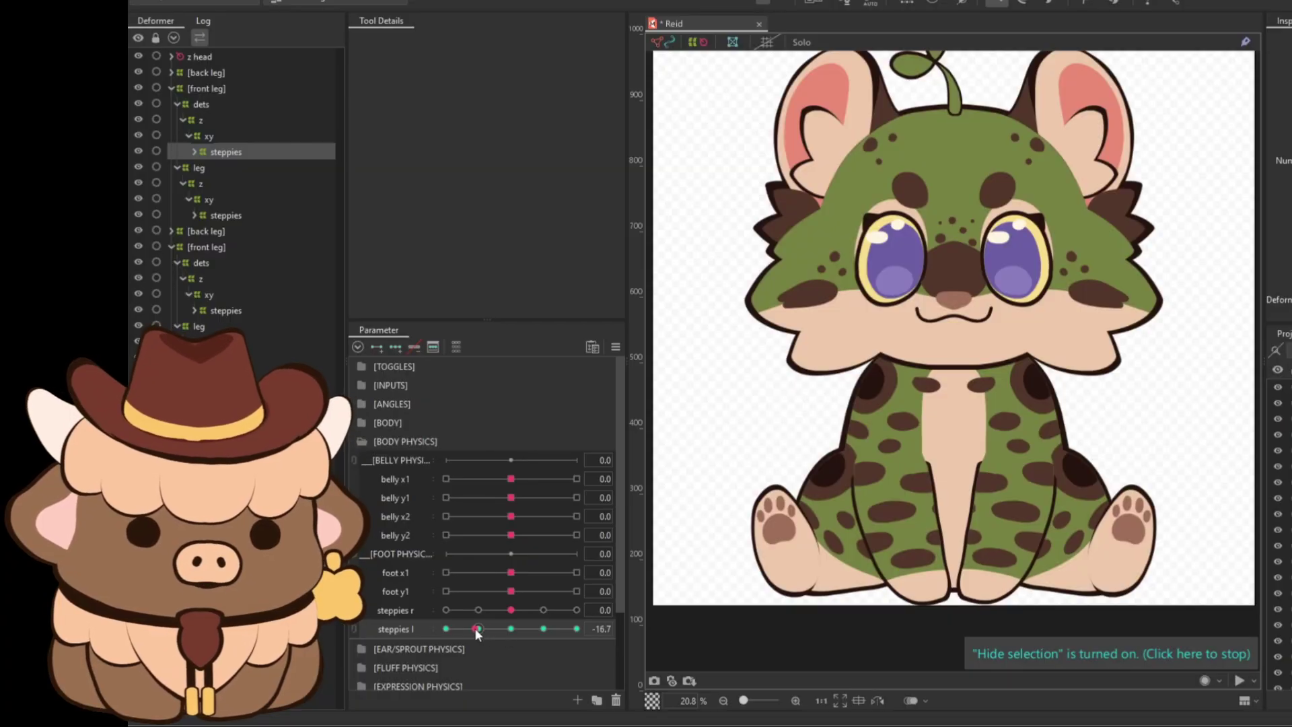
left_click_drag(479, 628, 543, 629)
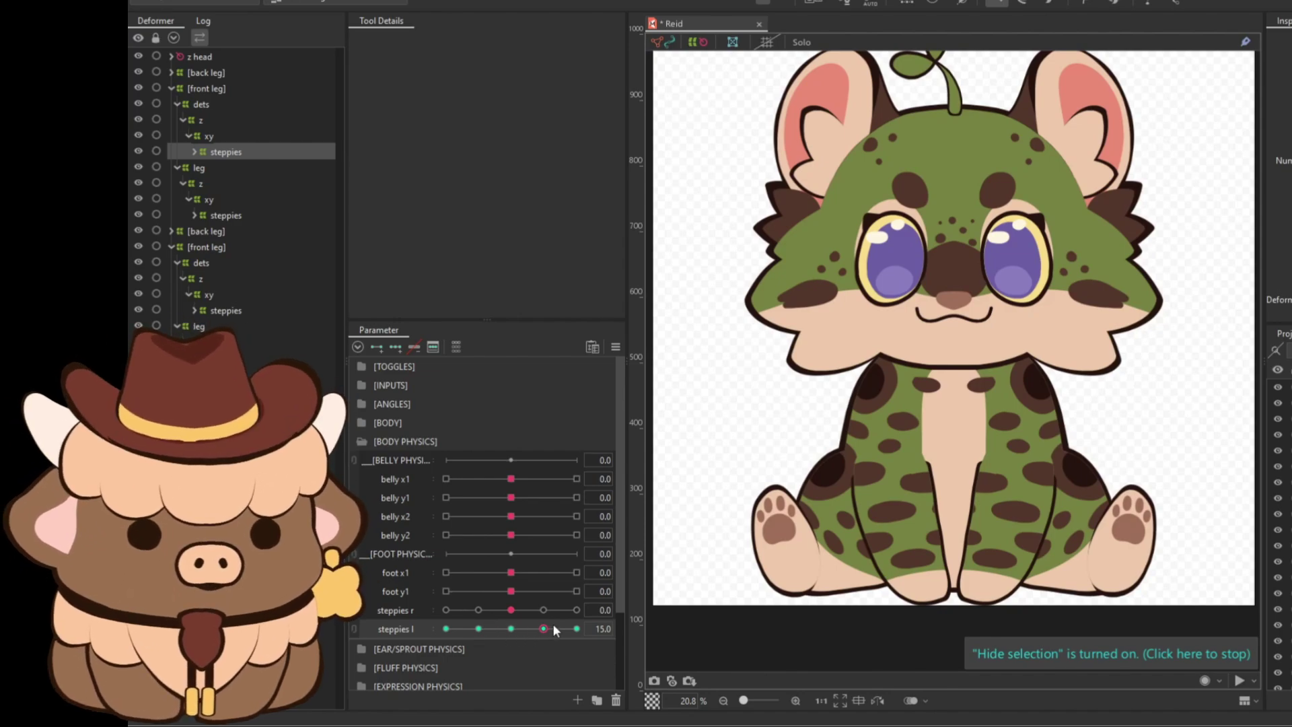
- Reset steppies l to 0.0 and reopen Modeling > Physics Settings
left_click(512, 629)
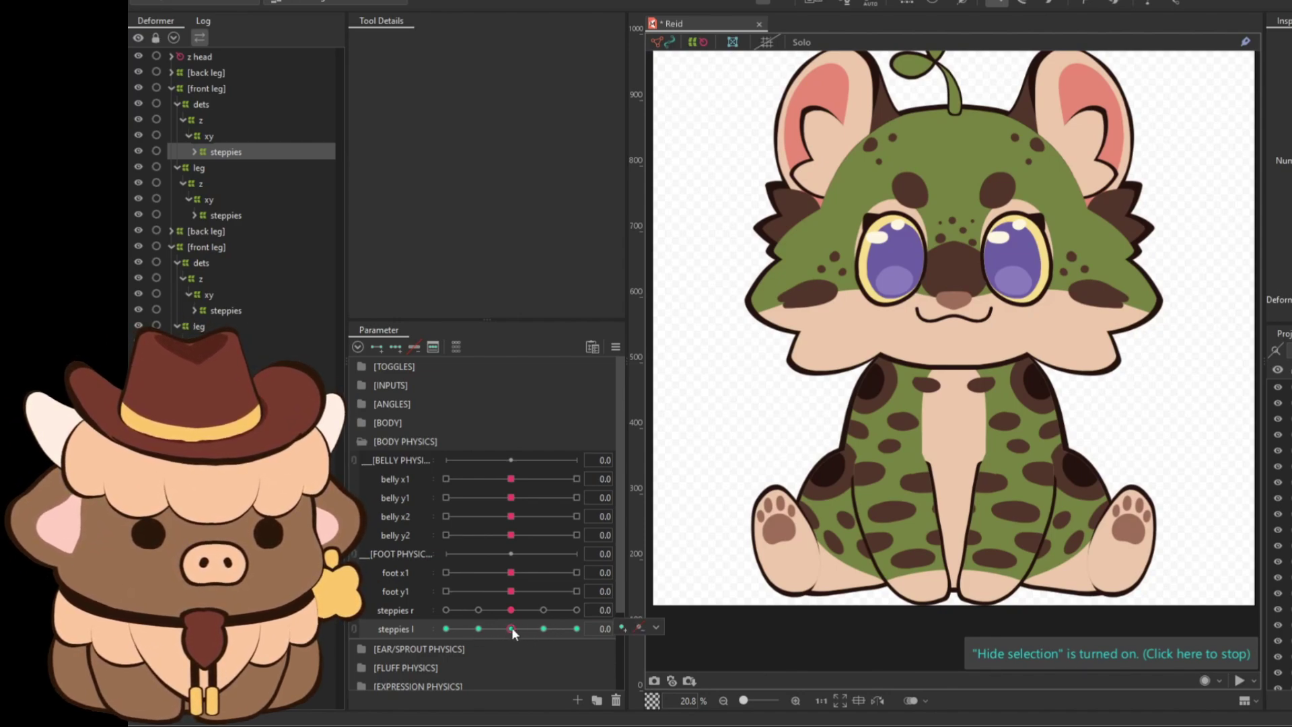
left_click(225, 1)
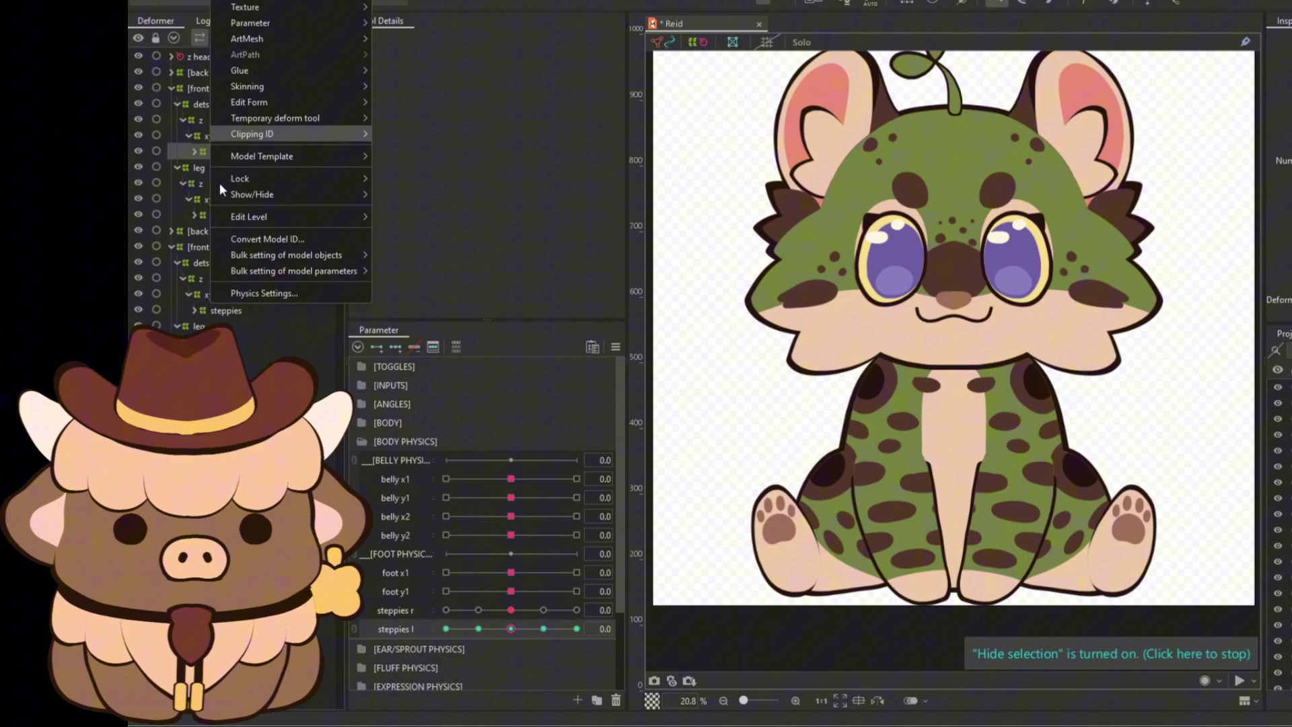
left_click(299, 292)
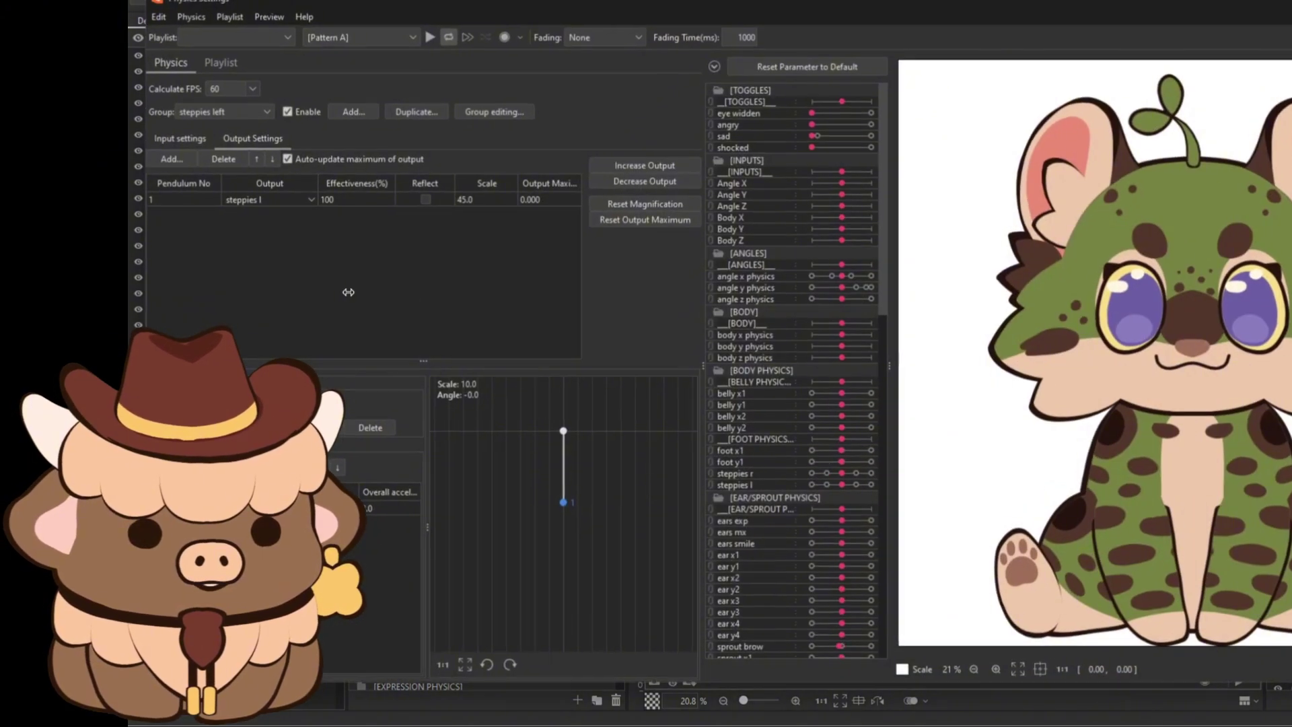